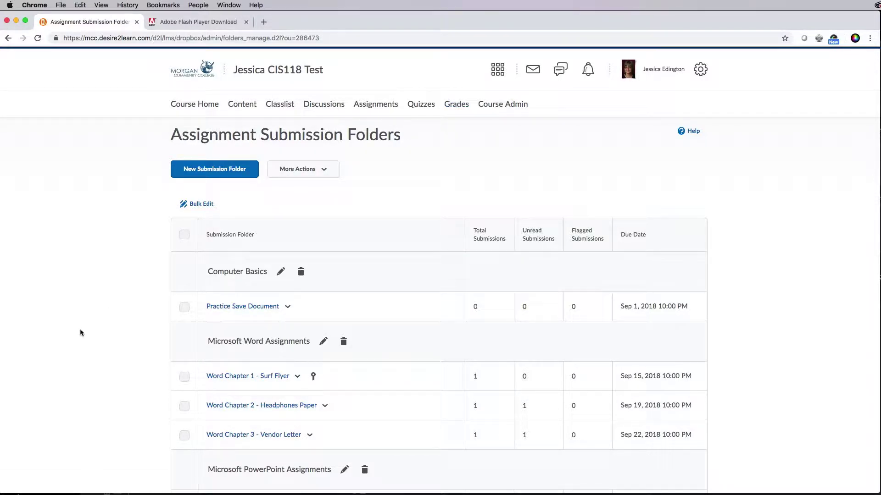
# Step: Open the published evaluation in the Word Chapter 2 - Headphones Paper folder and place the cursor in its feedback text
pyautogui.scroll(-3, 101, 326)
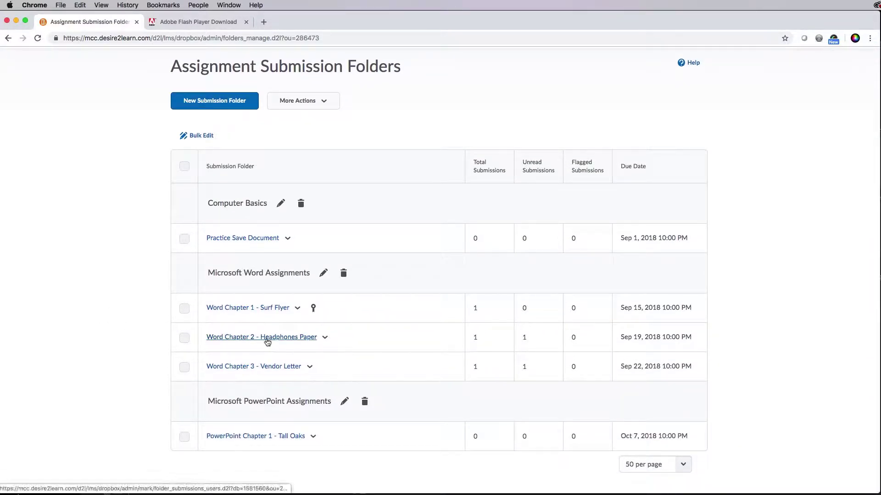
pyautogui.click(276, 337)
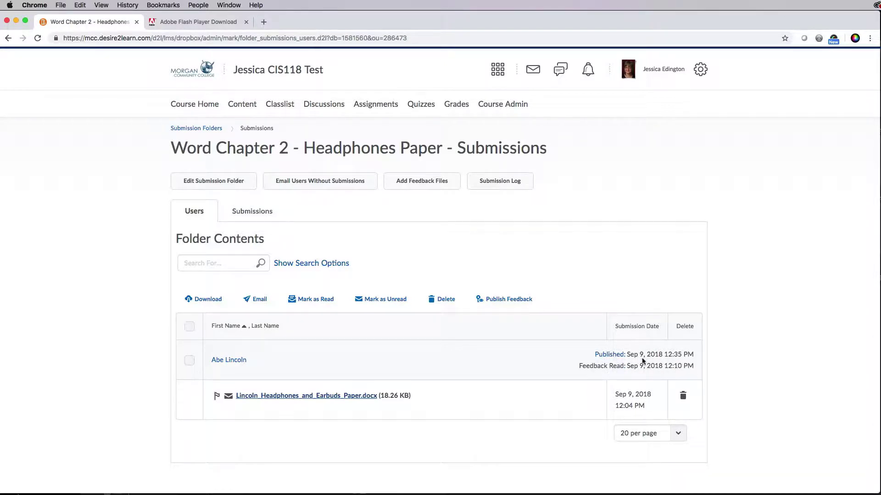
pyautogui.click(618, 360)
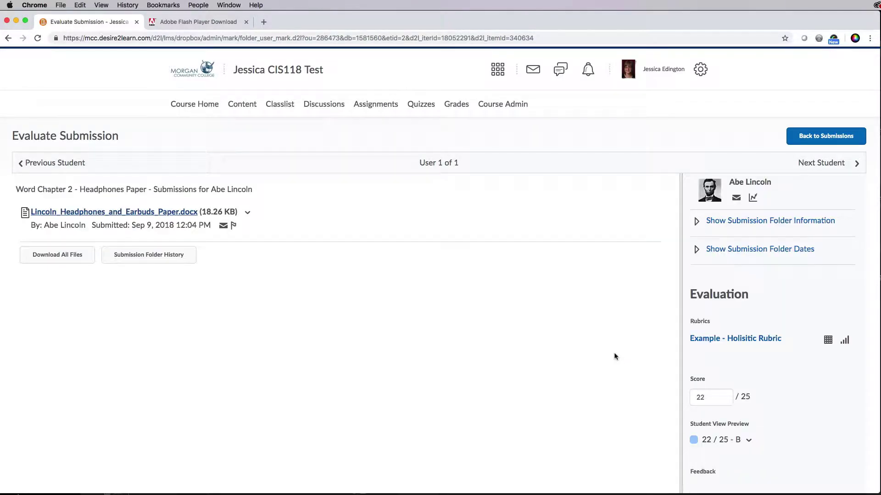
pyautogui.scroll(-3, 779, 344)
pyautogui.scroll(-5, 779, 345)
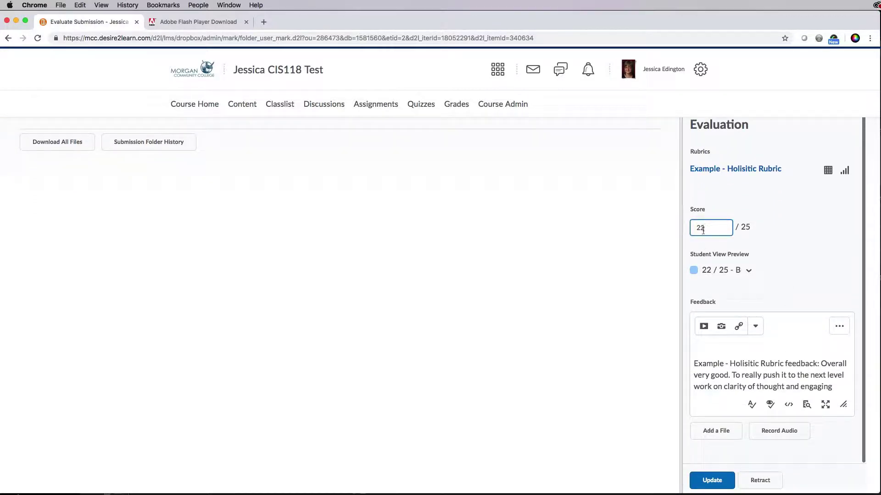
pyautogui.click(749, 364)
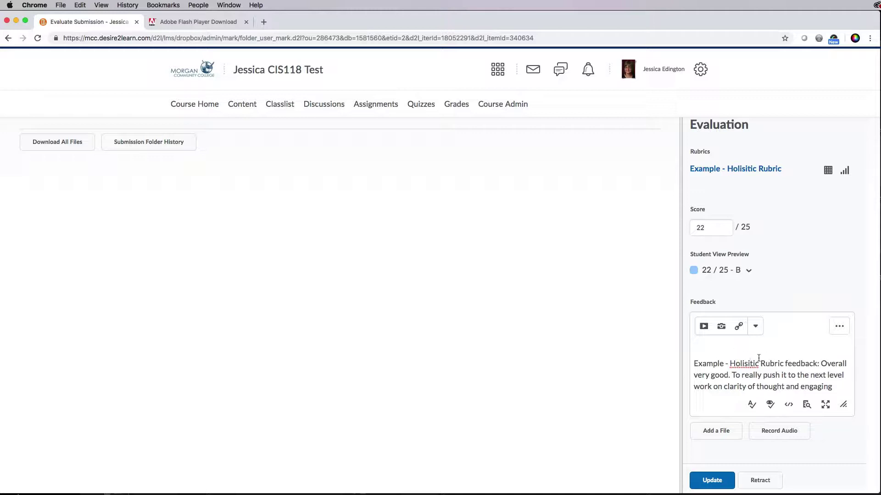
# Step: Open the audio recorder, read its Flash Player version requirement, and compare it with the version on Adobe's Flash Player download page
pyautogui.click(786, 434)
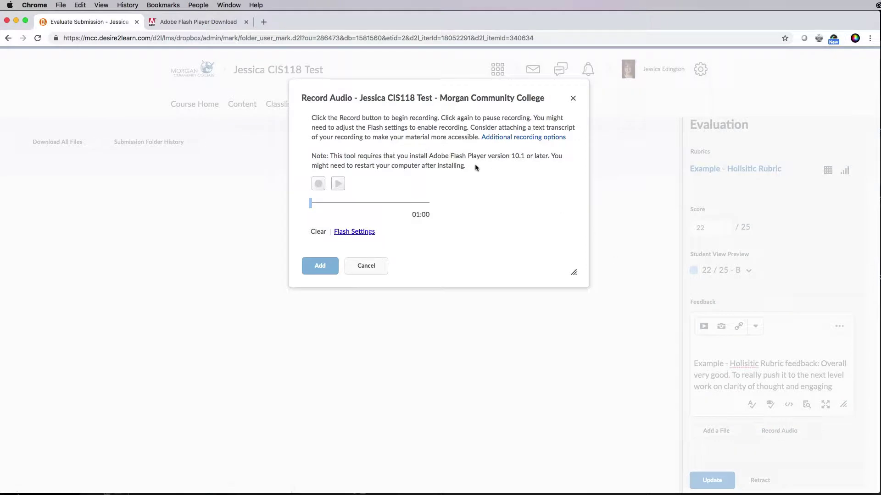
pyautogui.moveTo(313, 154); pyautogui.dragTo(494, 166)
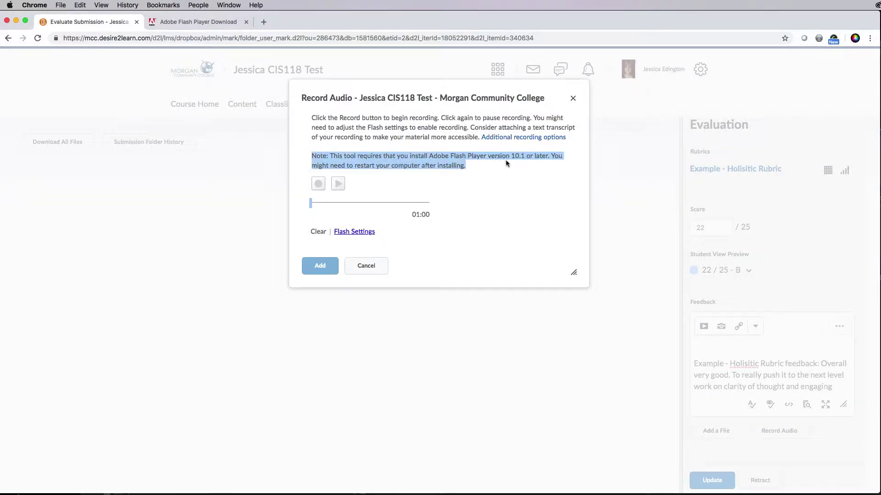
pyautogui.click(471, 157)
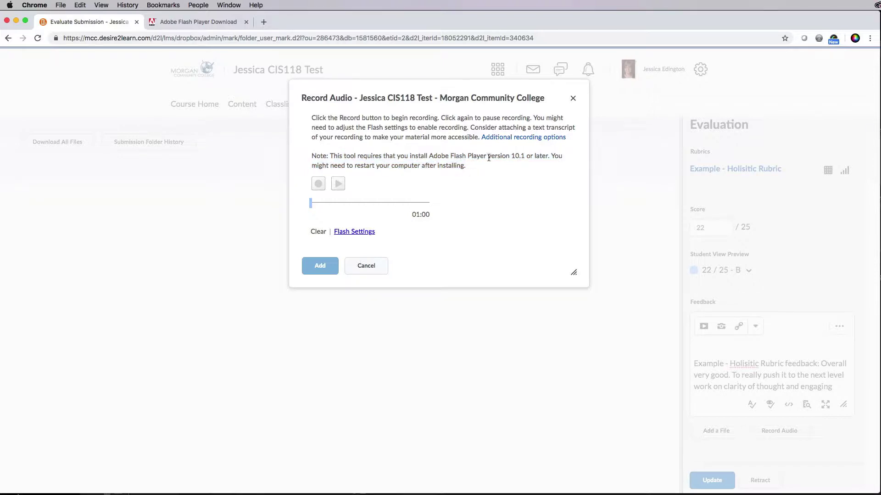
pyautogui.moveTo(511, 156); pyautogui.dragTo(528, 156)
pyautogui.click(195, 21)
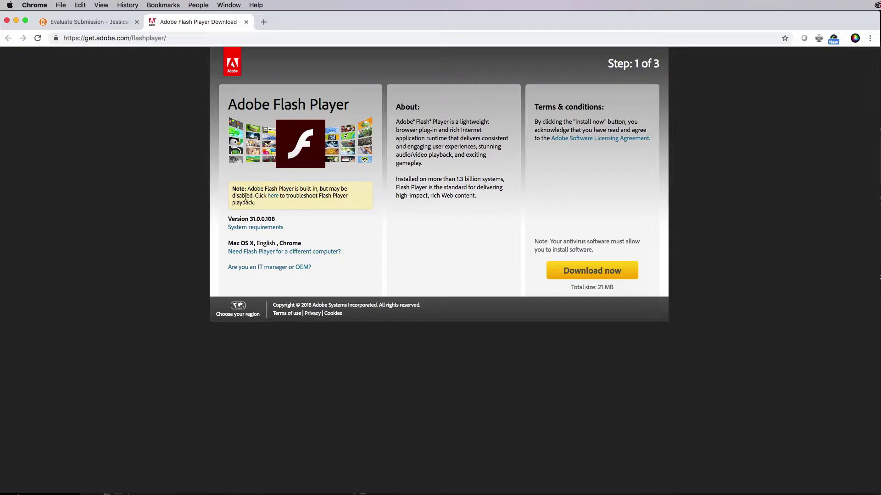
pyautogui.click(94, 24)
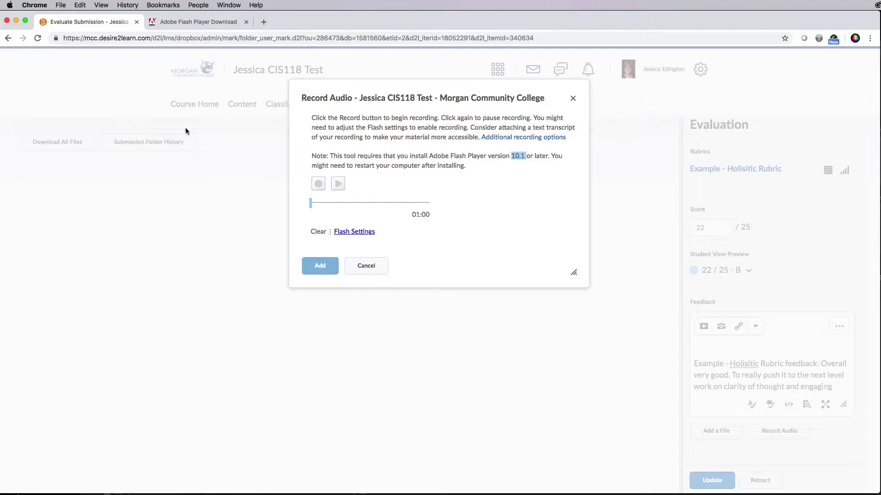
# Step: Set the Flash permission for the mcc.desire2learn.com site to Allow, and close the site settings
pyautogui.click(56, 39)
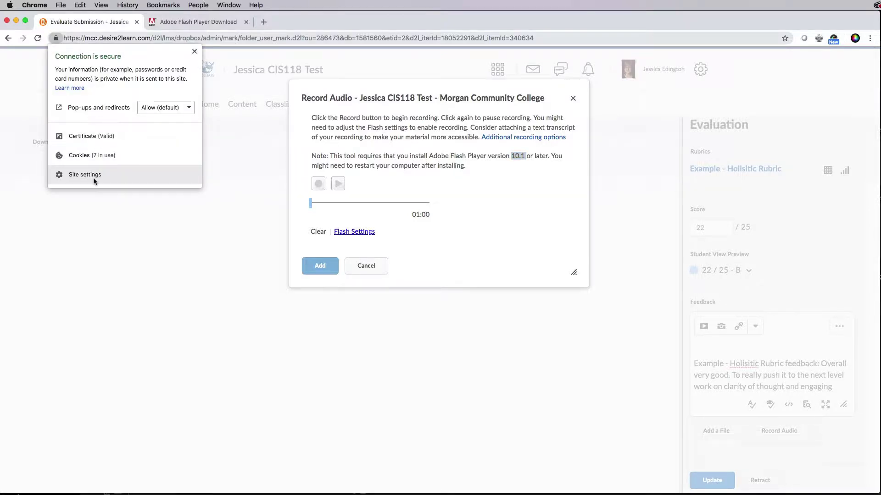
pyautogui.click(85, 175)
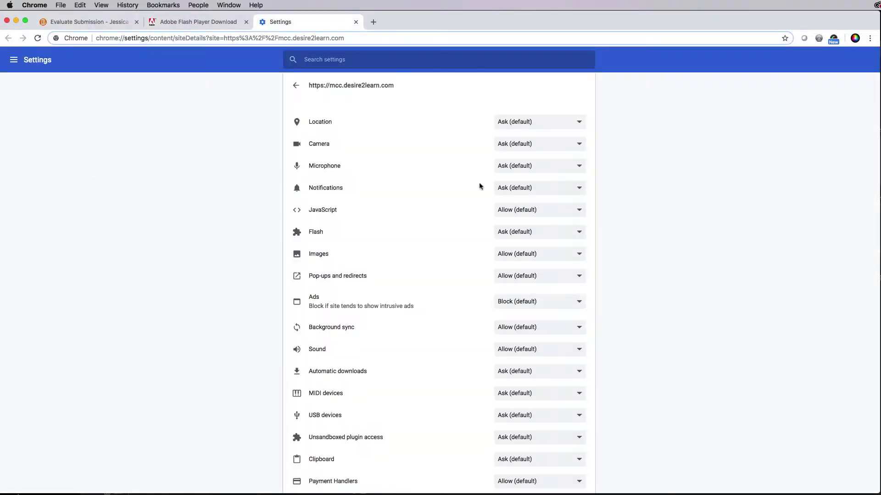
pyautogui.scroll(-1, 456, 203)
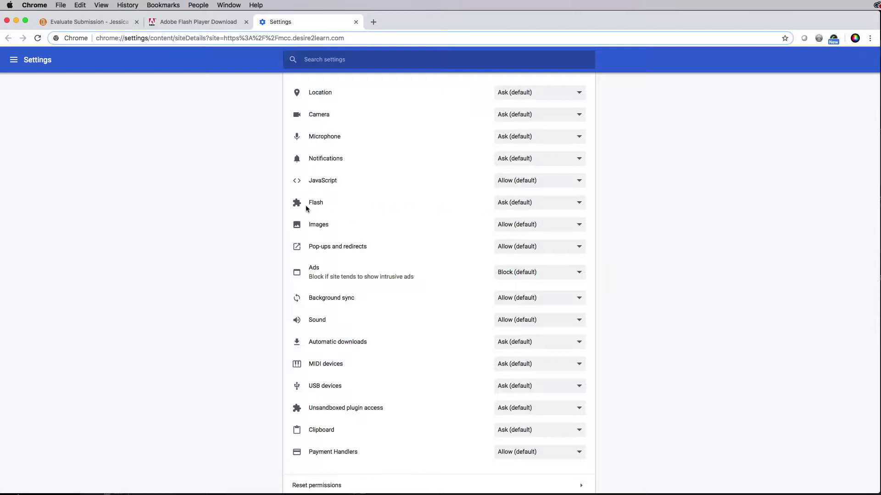
pyautogui.click(523, 206)
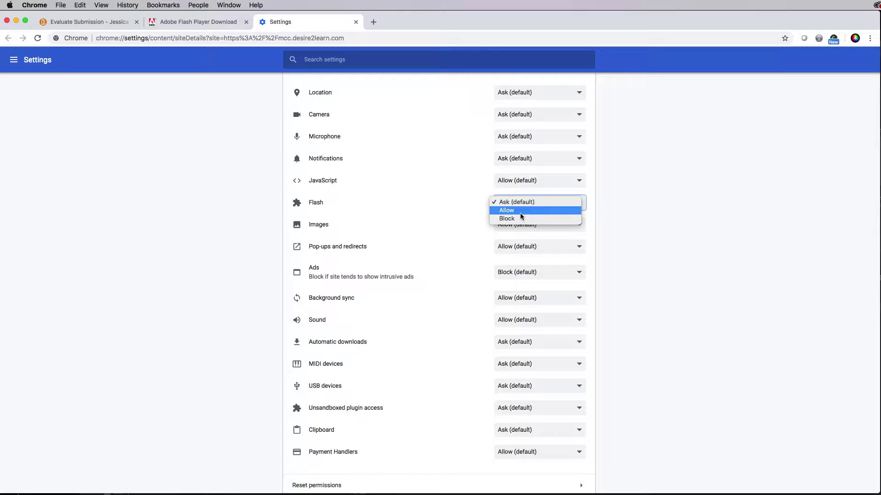
pyautogui.click(509, 211)
pyautogui.scroll(1, 522, 217)
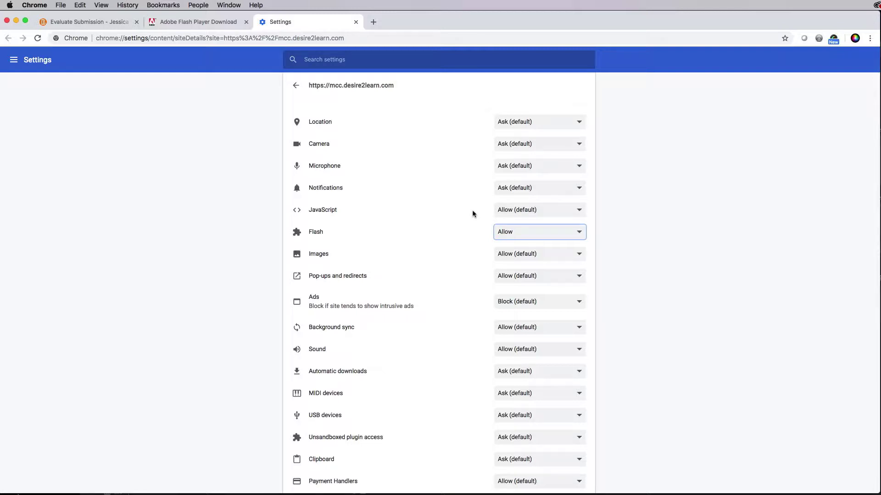
pyautogui.click(356, 21)
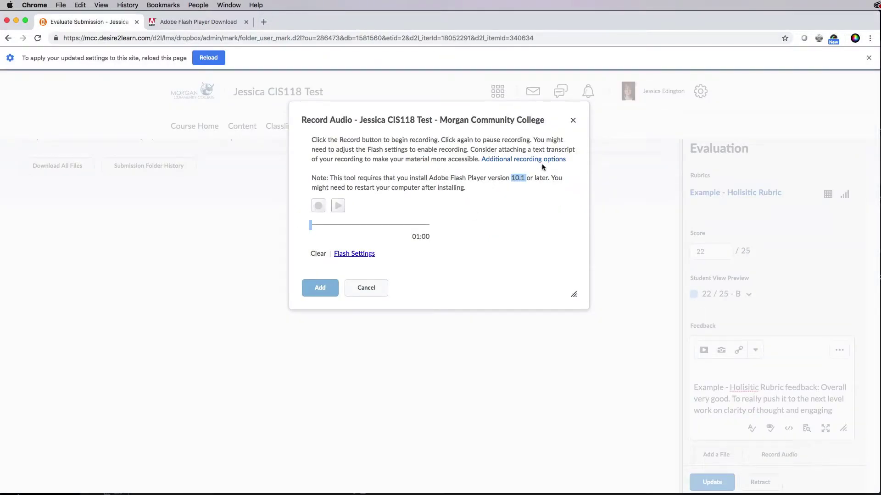
# Step: Reload the audio recorder and have Flash Player allow and remember camera and microphone access for the site
pyautogui.click(573, 120)
pyautogui.scroll(-1, 775, 367)
pyautogui.click(785, 431)
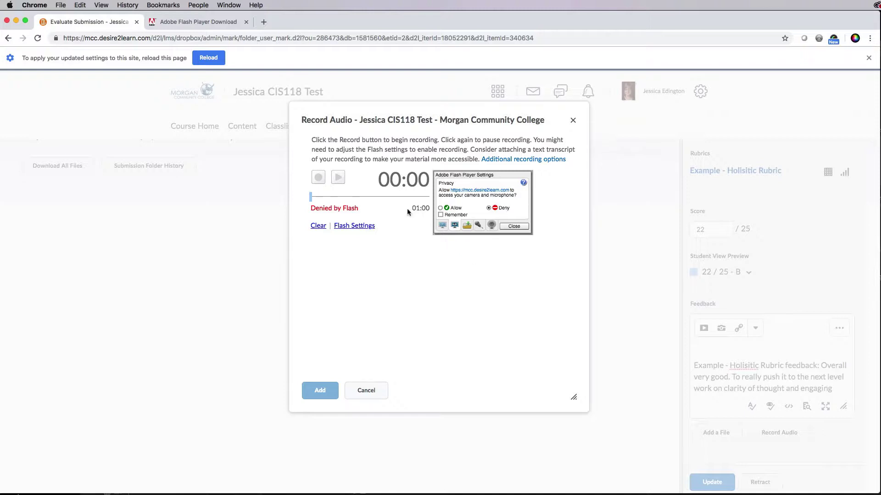
pyautogui.click(441, 209)
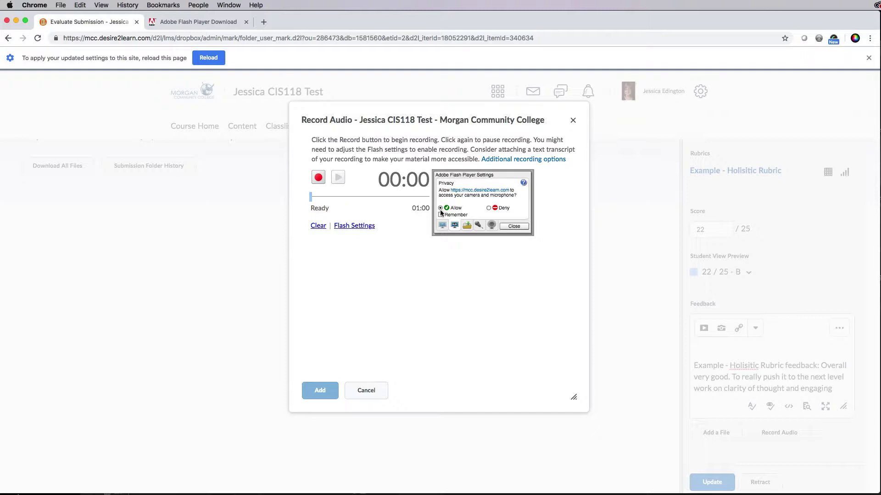
pyautogui.click(441, 215)
pyautogui.click(513, 227)
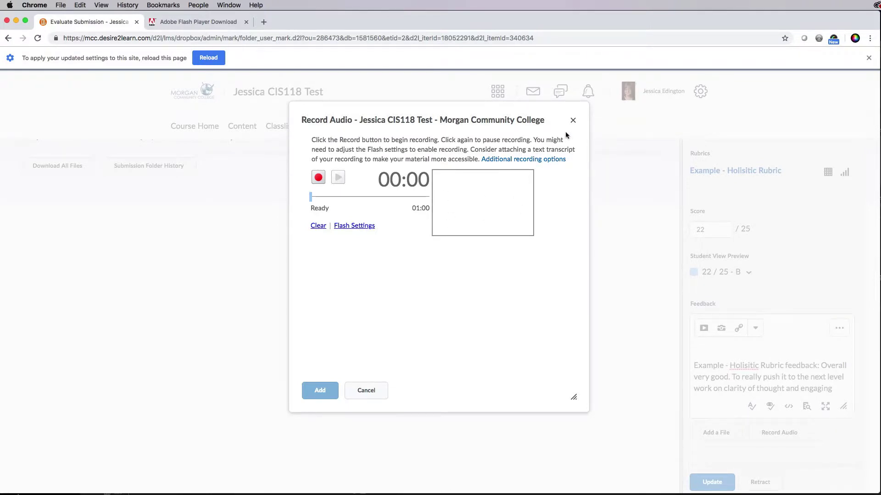
pyautogui.click(572, 121)
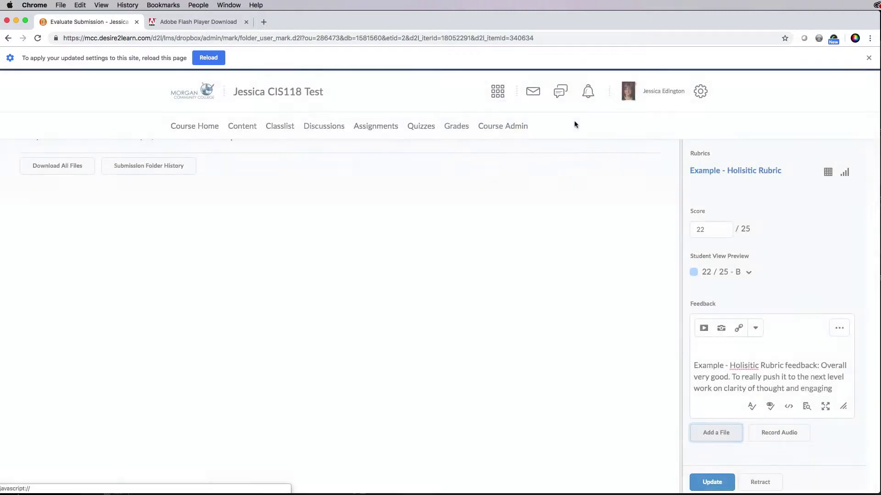
# Step: Reopen the audio recorder and read the help on additional recording options
pyautogui.click(775, 434)
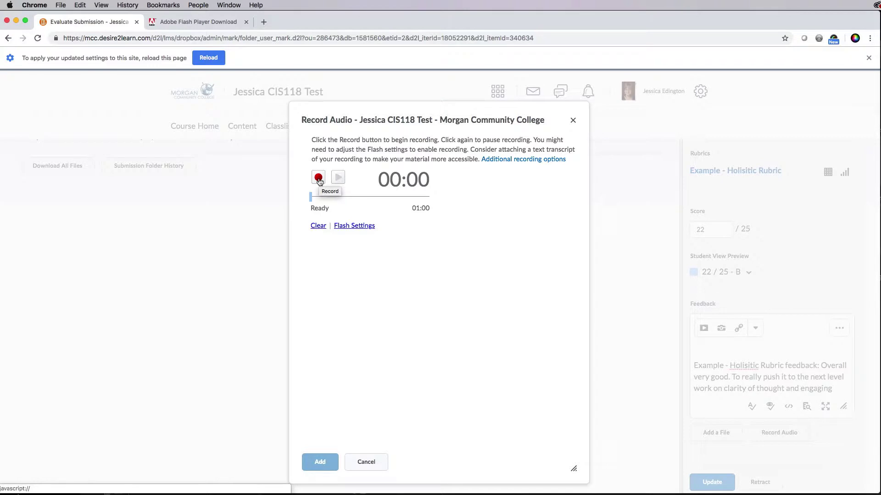
pyautogui.click(522, 159)
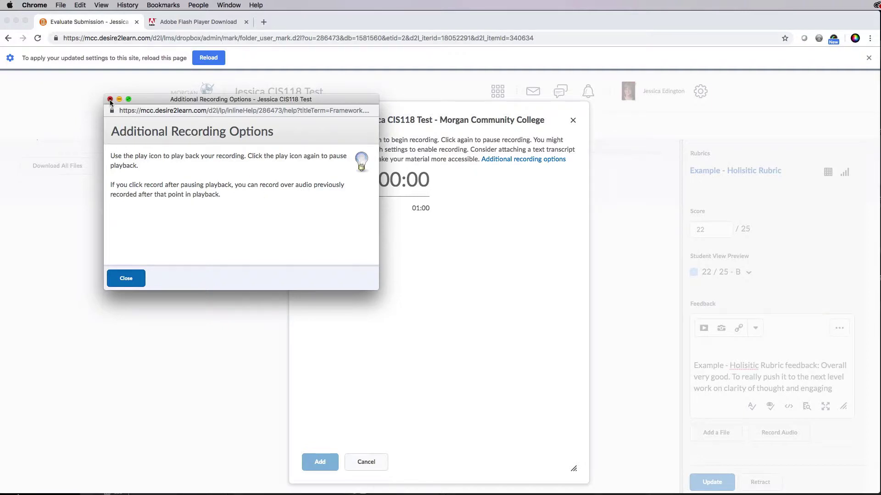
pyautogui.click(111, 100)
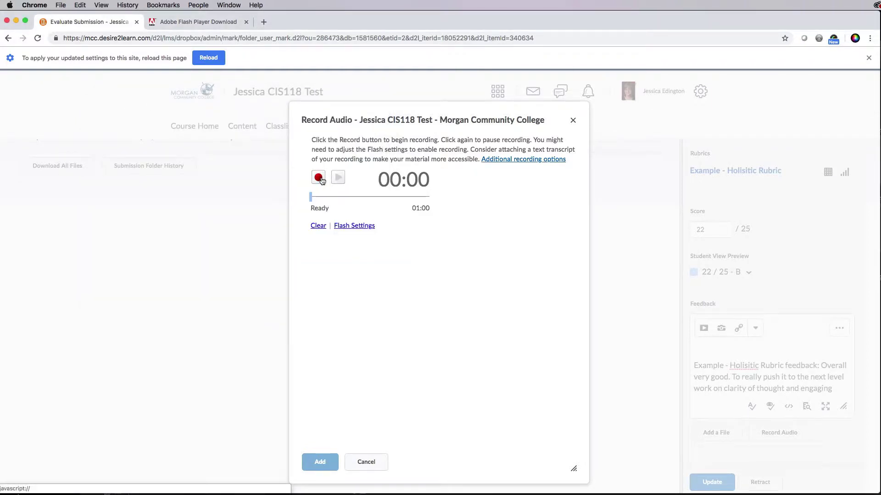
# Step: Record about 7 seconds of audio feedback, allowing the site to use the microphone and camera
pyautogui.click(319, 178)
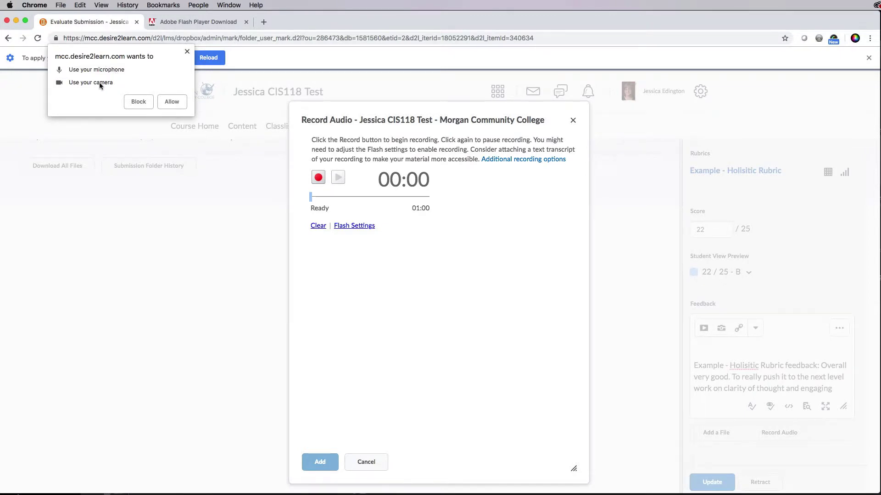
pyautogui.click(172, 101)
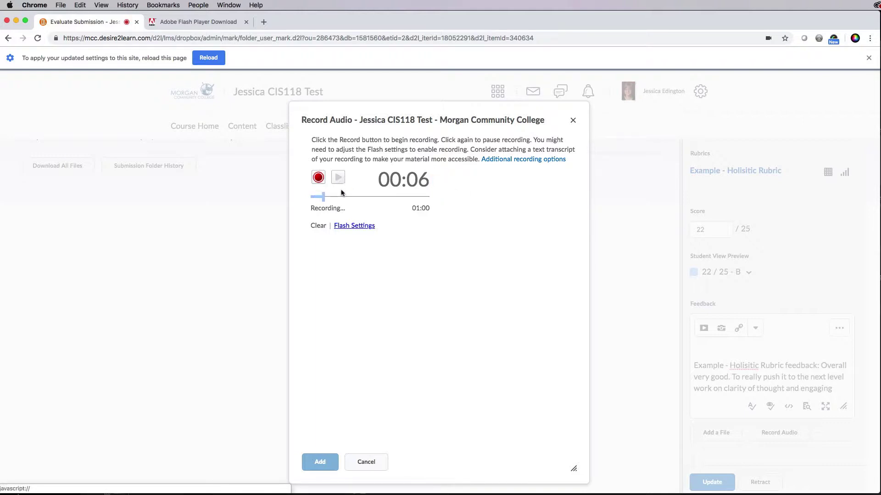
pyautogui.click(318, 179)
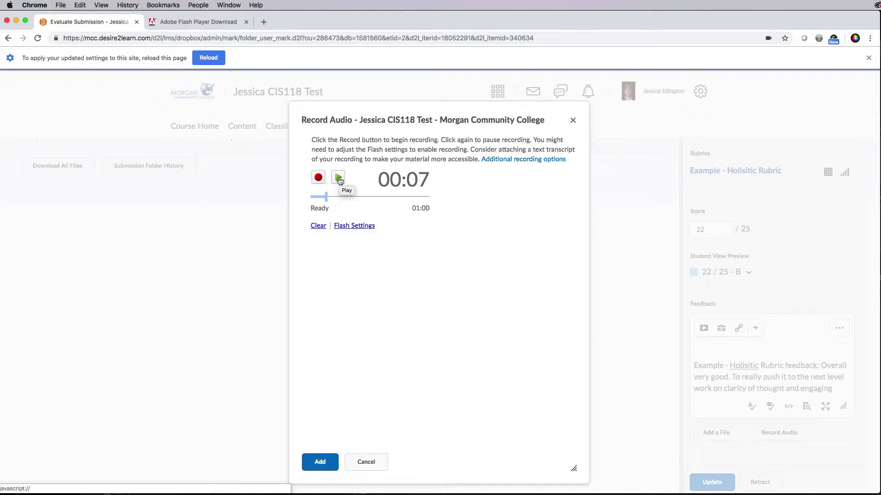
# Step: Re-record the audio from about the 4-second mark up to 10 seconds and attach it to the feedback
pyautogui.click(339, 179)
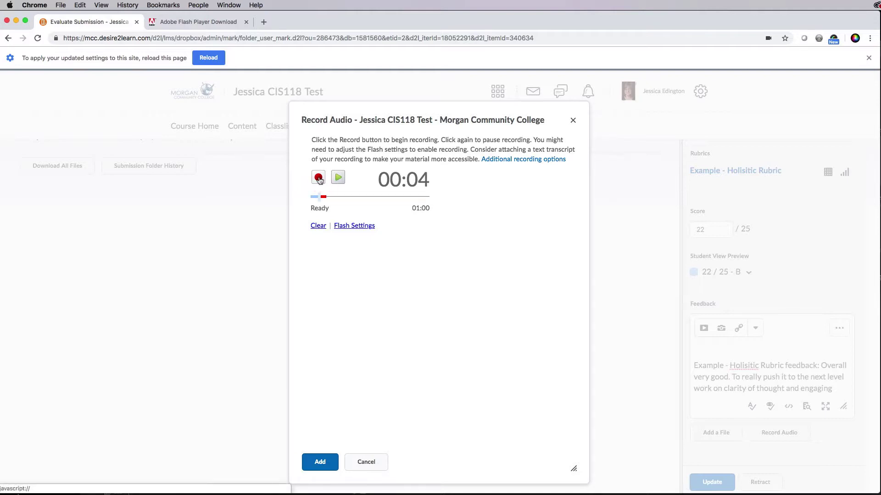
pyautogui.click(319, 178)
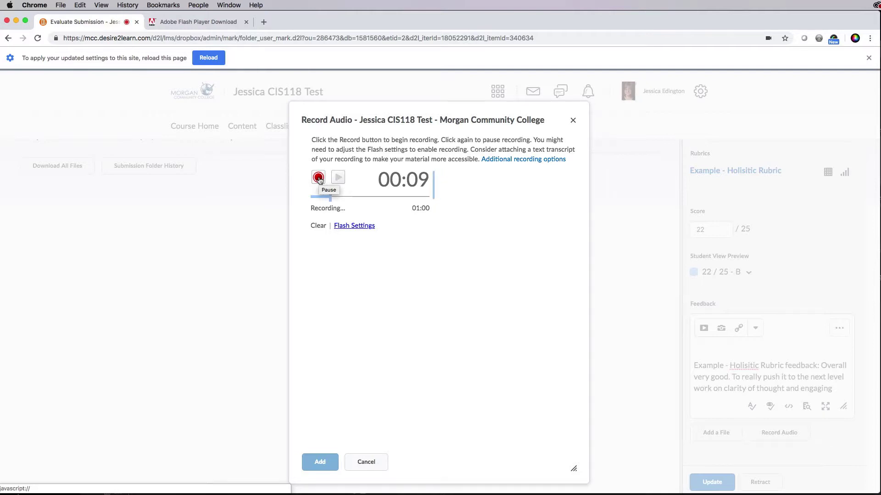
pyautogui.click(319, 178)
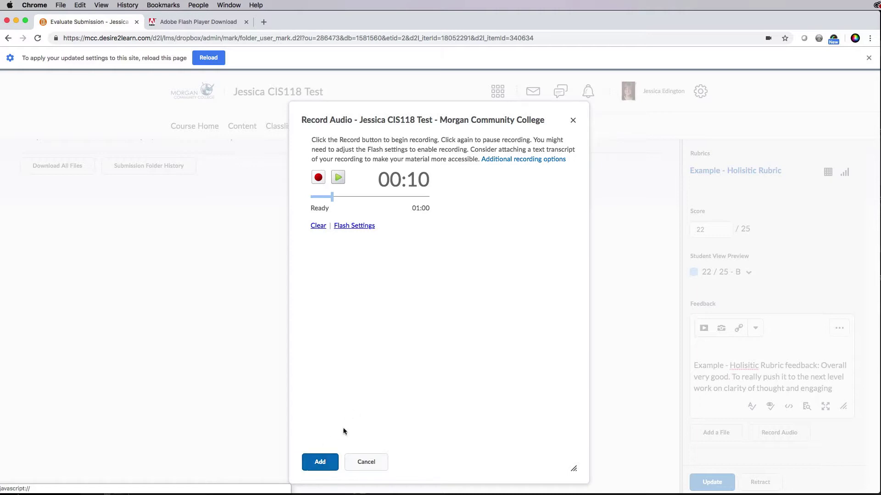
pyautogui.moveTo(395, 200)
pyautogui.moveTo(332, 198)
pyautogui.click(320, 462)
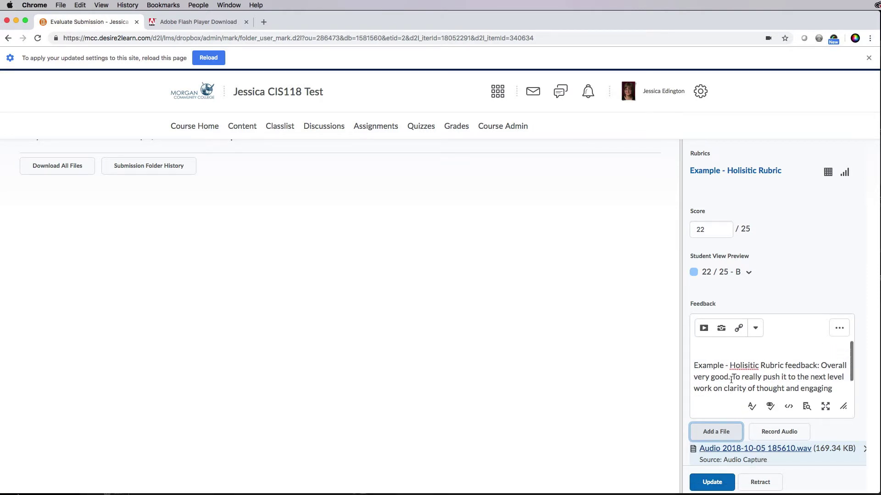
# Step: Update the published evaluation with the attached audio file and return to the assignment submission folders
pyautogui.click(704, 349)
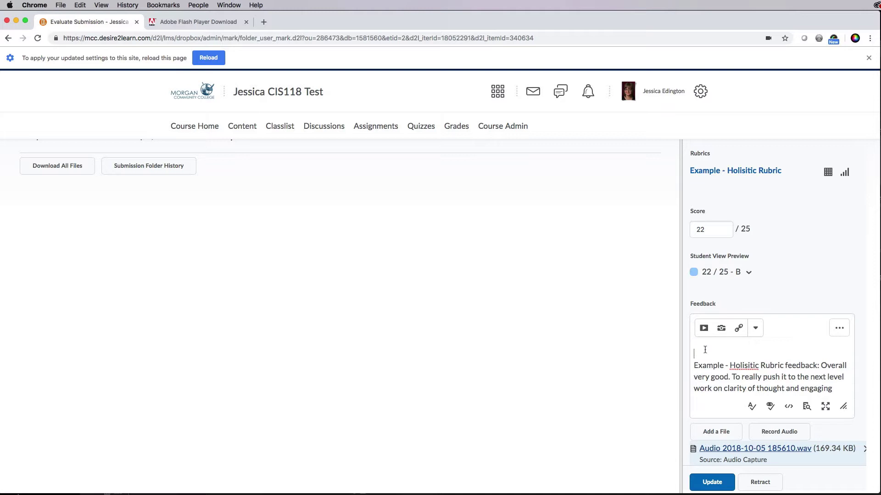
pyautogui.click(705, 349)
pyautogui.scroll(2, 721, 353)
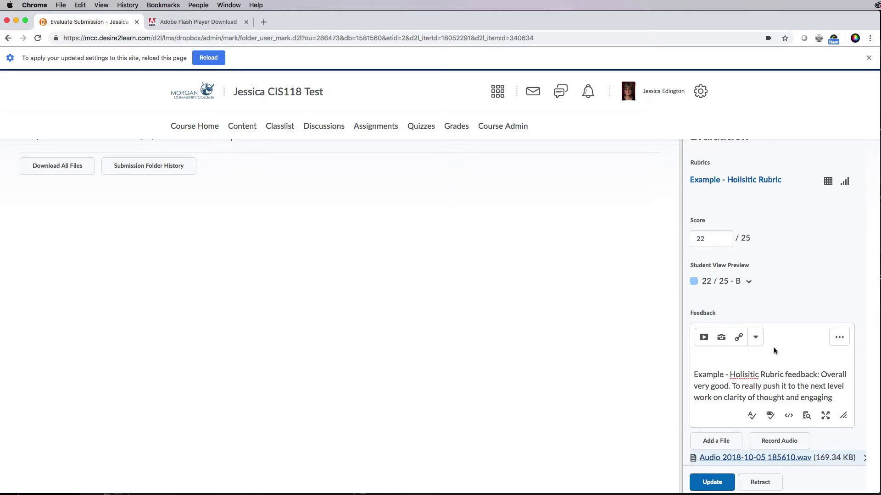
pyautogui.scroll(-1, 772, 347)
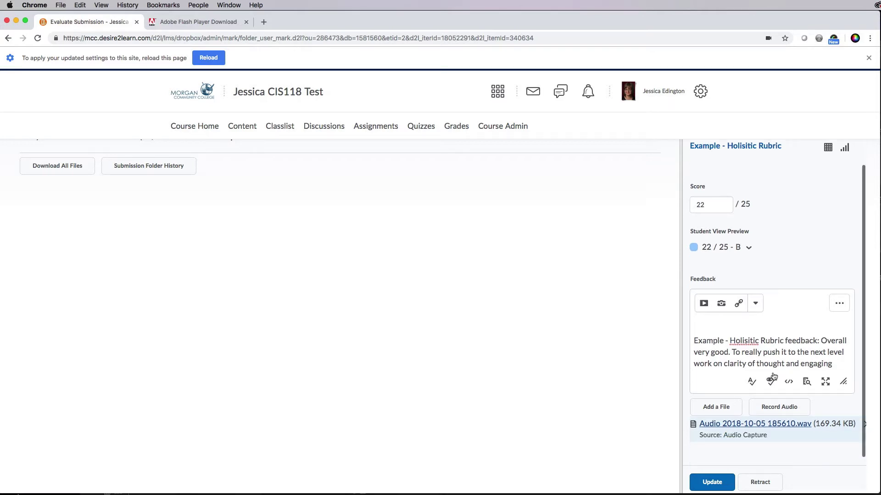
pyautogui.click(712, 482)
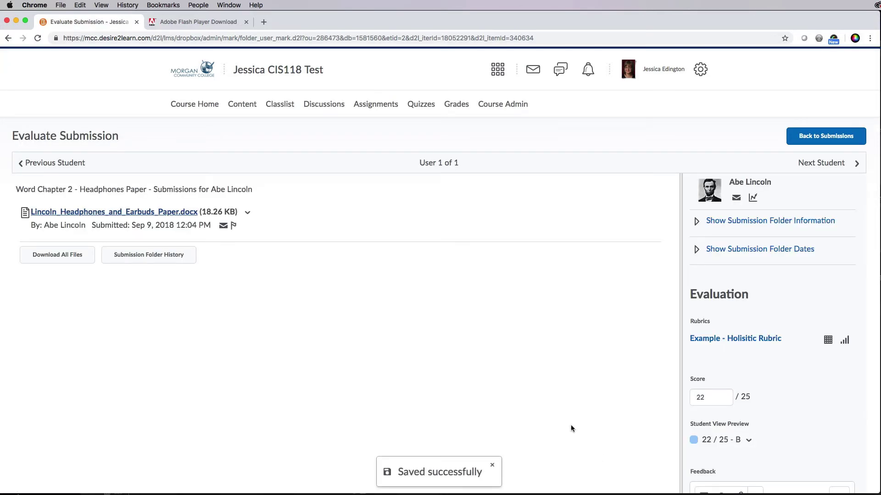
pyautogui.click(376, 106)
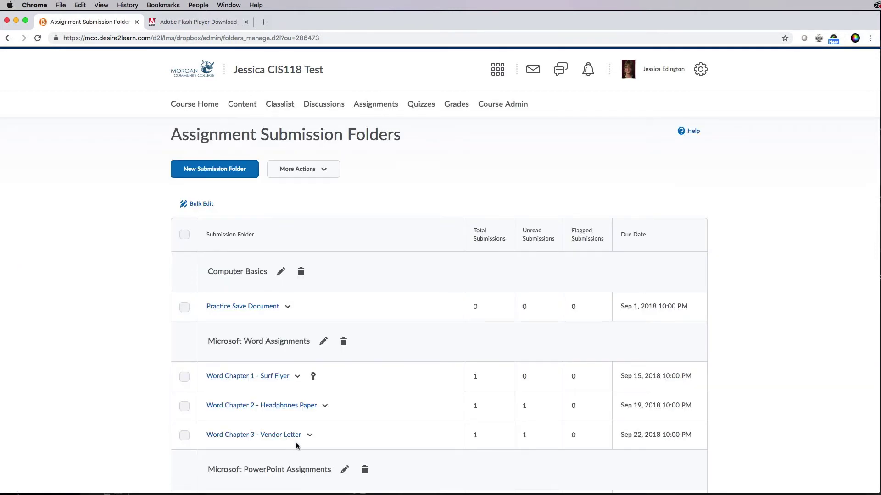
# Step: Open the submissions of the Word Chapter 2 - Headphones Paper folder and show the search options
pyautogui.scroll(-3, 296, 443)
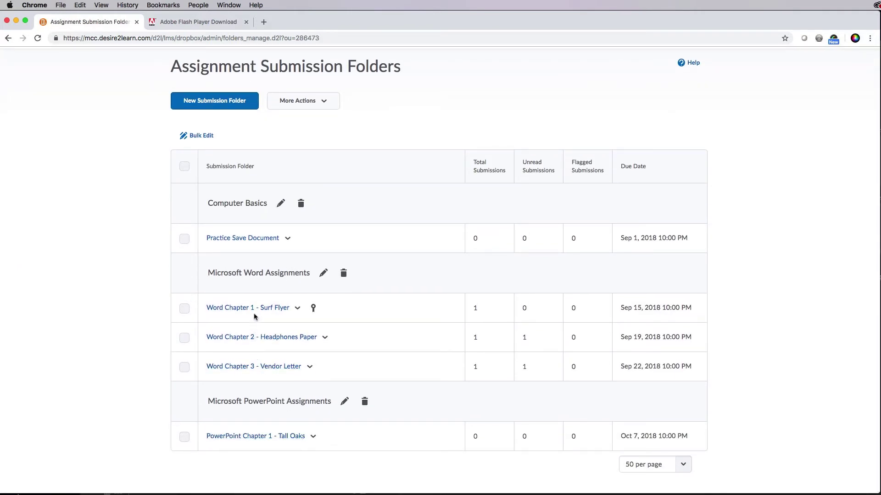
pyautogui.click(266, 337)
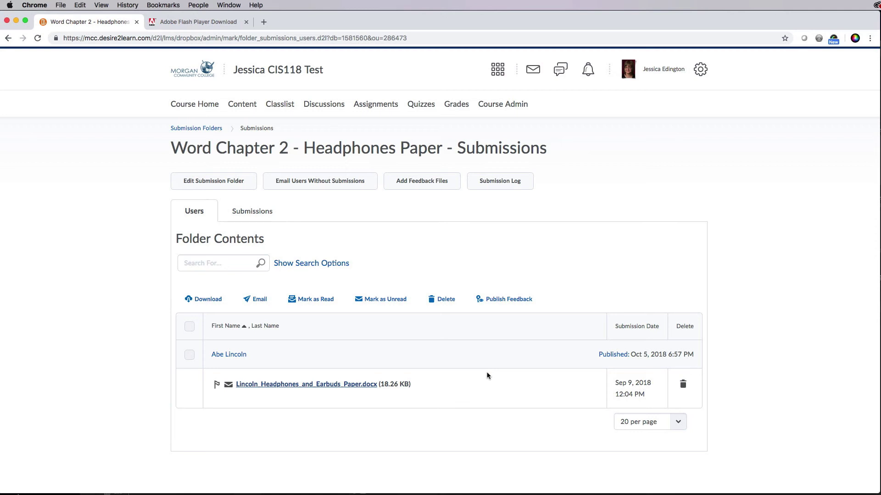
pyautogui.click(286, 265)
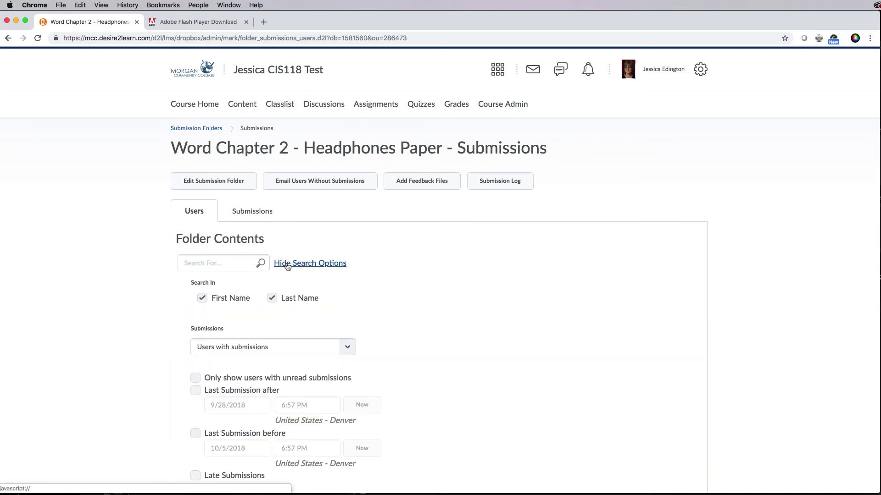
# Step: Filter the folder's submissions to Show everyone and run the search to list all students
pyautogui.scroll(-5, 349, 279)
pyautogui.click(199, 203)
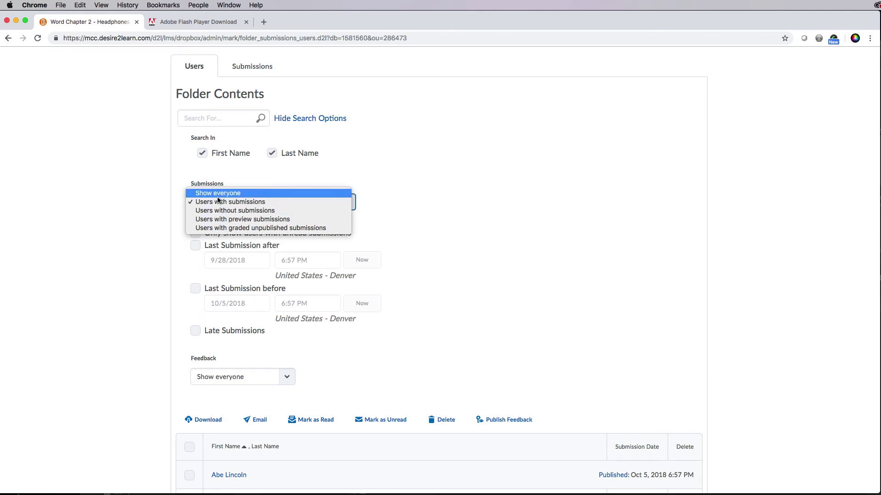
pyautogui.click(218, 195)
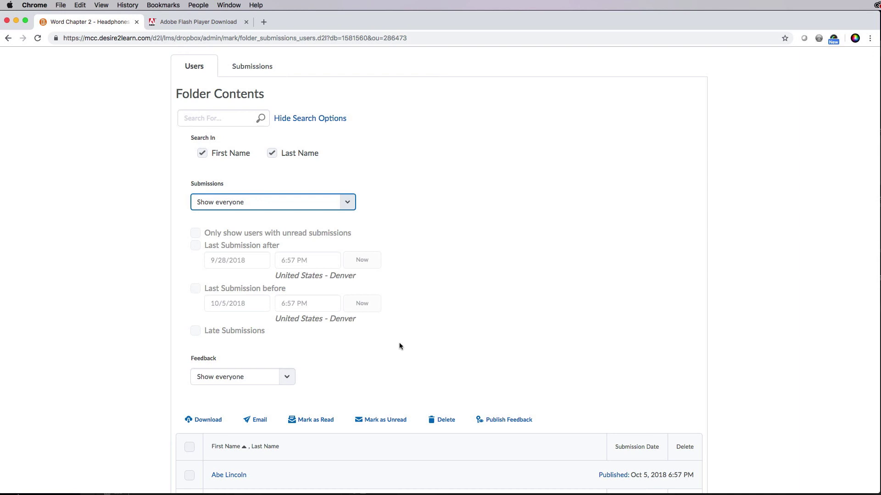
pyautogui.click(261, 120)
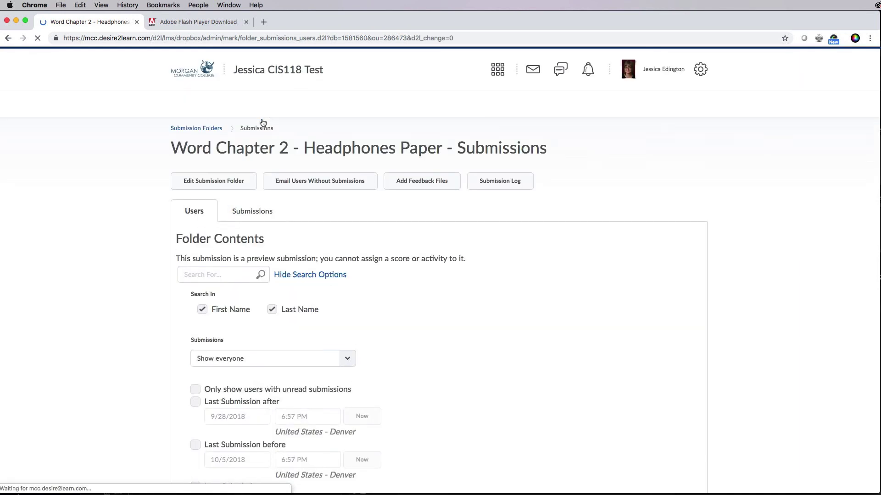
pyautogui.scroll(-9, 404, 364)
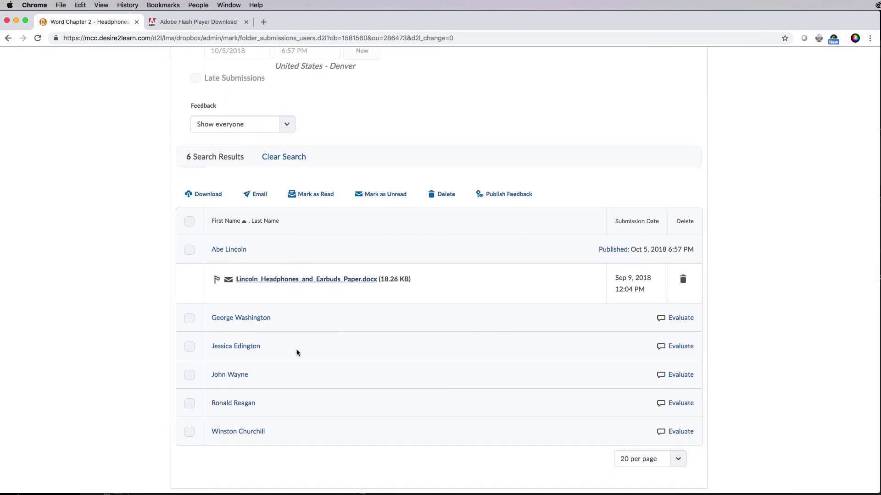
# Step: Open the evaluation of the first listed student without a submission and go to its feedback area
pyautogui.click(680, 318)
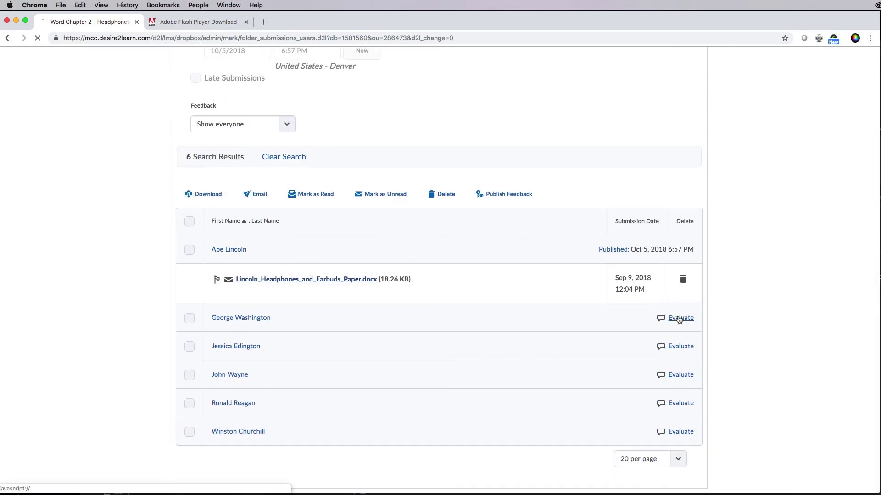
pyautogui.scroll(-2, 767, 332)
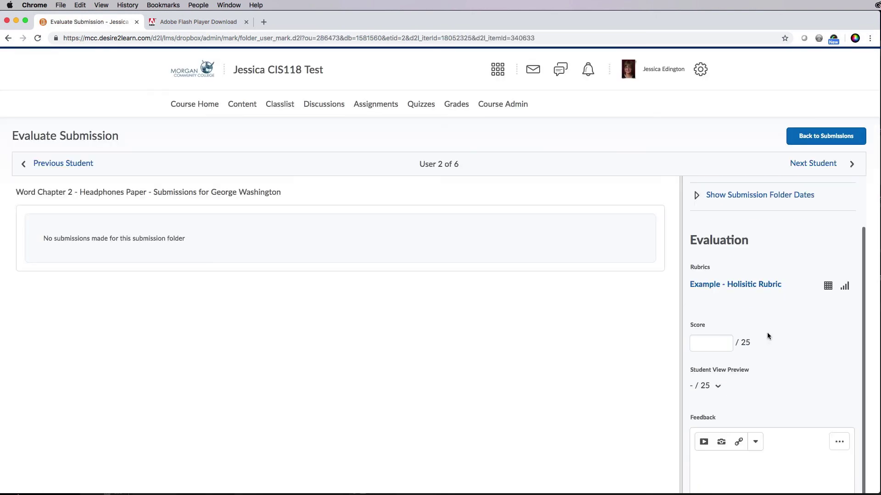
pyautogui.scroll(-5, 798, 408)
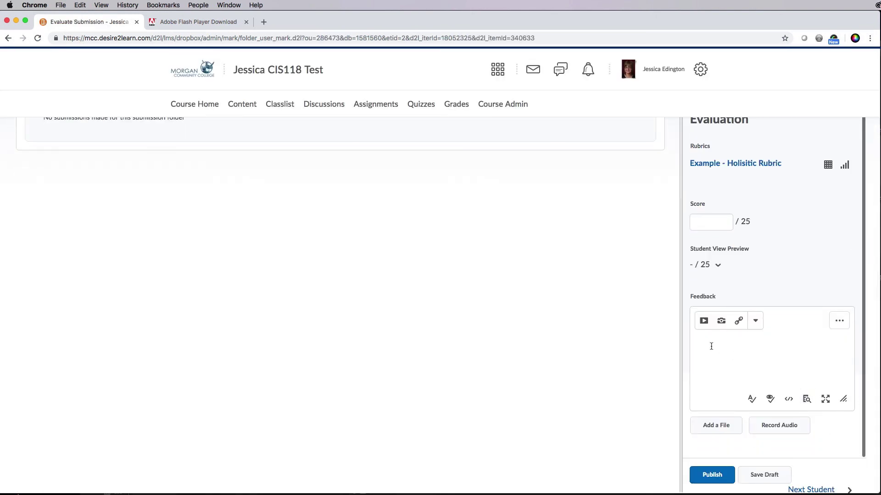